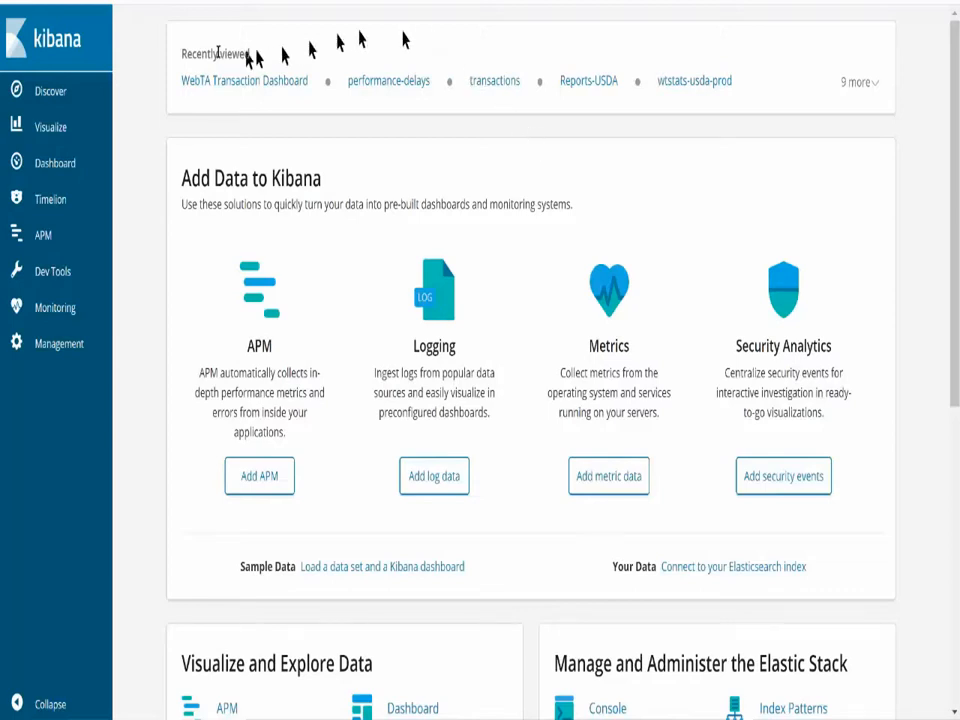
Step: Open Discover, expand the first two log entries and examine their field tables
{"action": "left_click", "coordinate": [46, 100]}
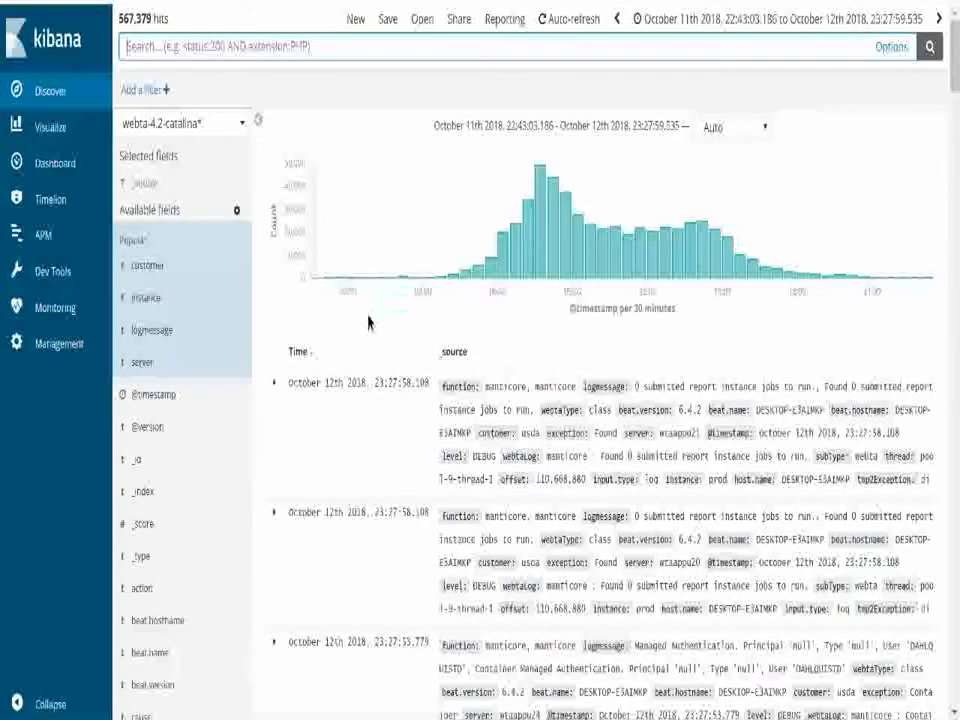
{"action": "left_click", "coordinate": [276, 386]}
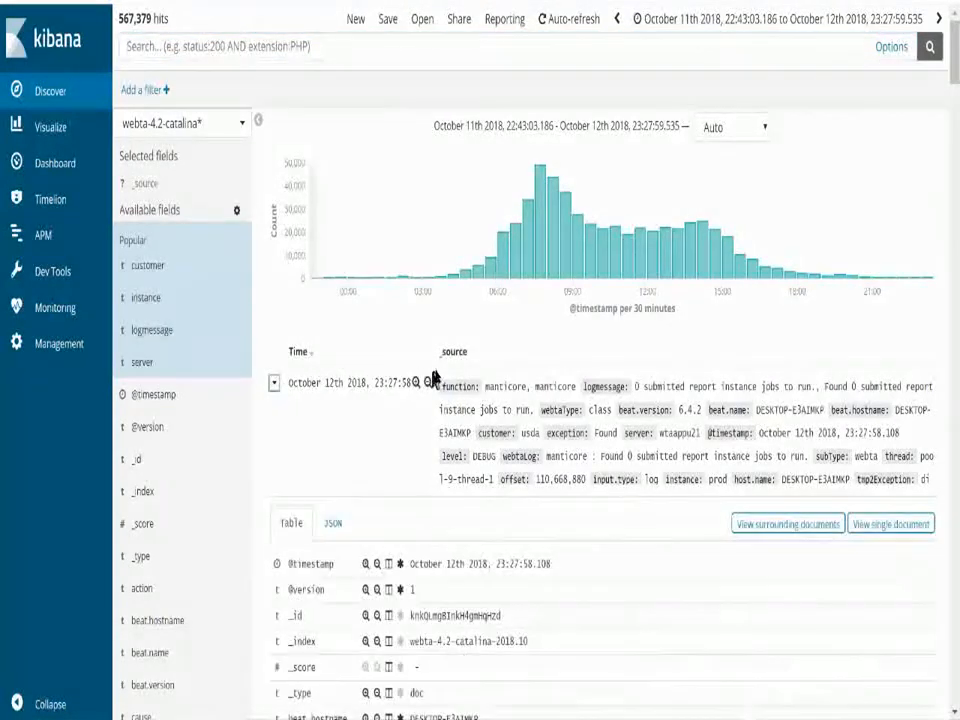
{"action": "scroll", "coordinate": [440, 360], "scroll_direction": "down", "scroll_amount": 5}
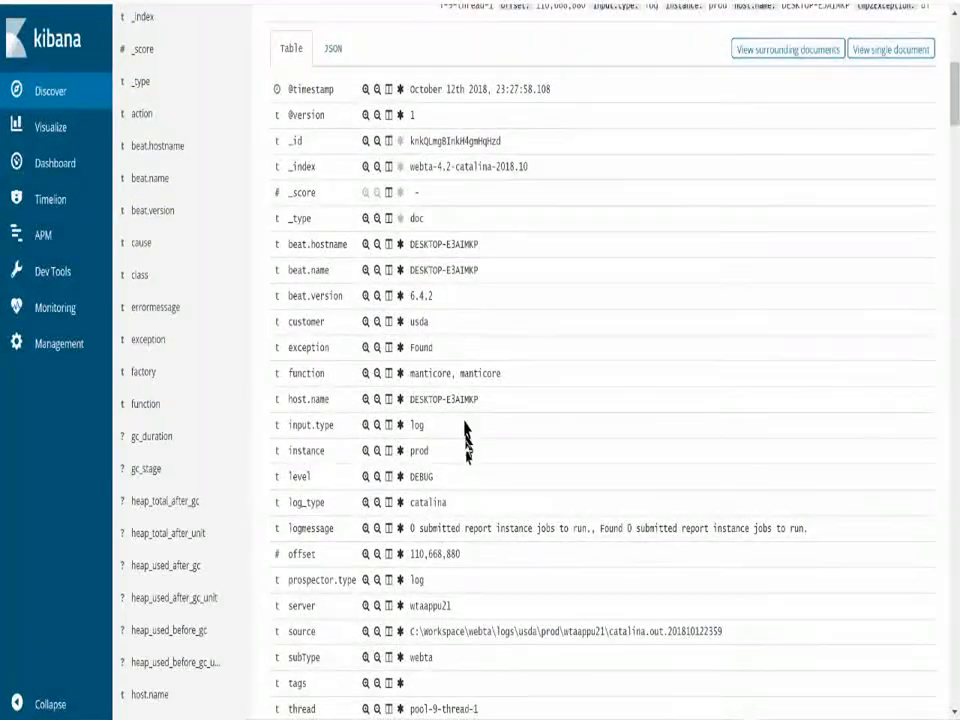
{"action": "scroll", "coordinate": [465, 470], "scroll_direction": "down", "scroll_amount": 3}
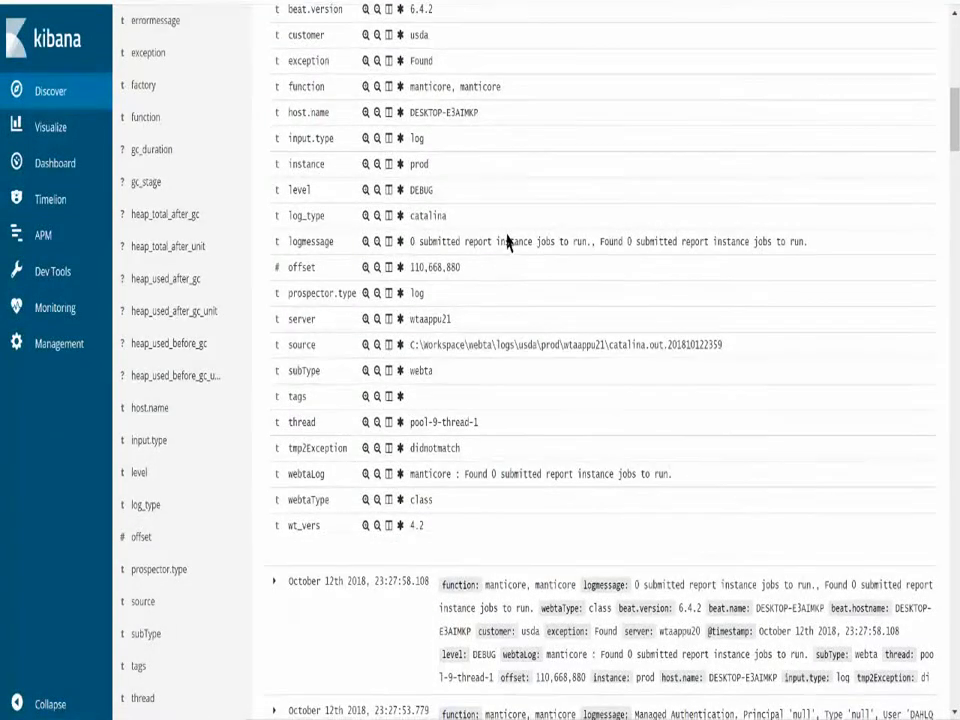
{"action": "scroll", "coordinate": [508, 240], "scroll_direction": "down", "scroll_amount": 2}
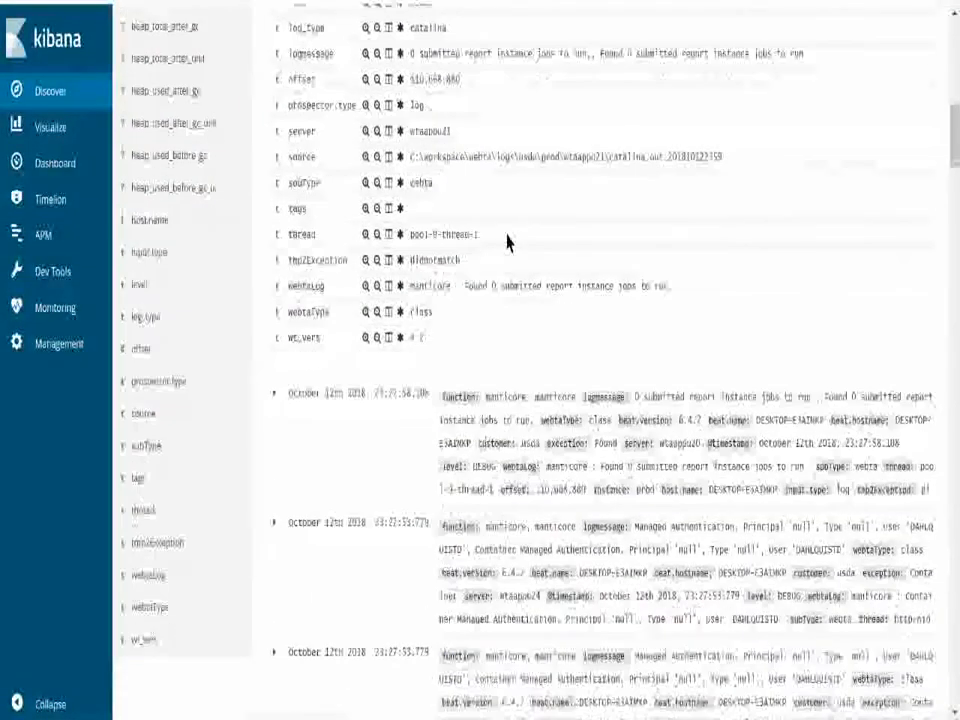
{"action": "left_click", "coordinate": [274, 397]}
{"action": "scroll", "coordinate": [527, 369], "scroll_direction": "down", "scroll_amount": 3}
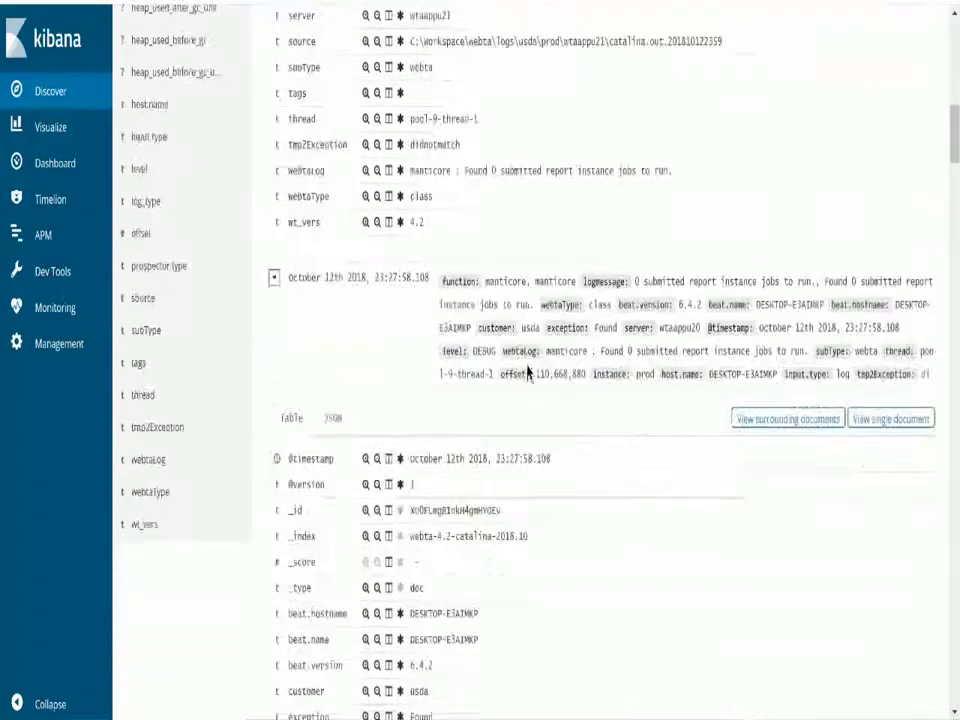
{"action": "scroll", "coordinate": [527, 369], "scroll_direction": "down", "scroll_amount": 3}
Step: Add the logmessage field as a column in the log results and collapse the two expanded entries
{"action": "scroll", "coordinate": [527, 369], "scroll_direction": "up", "scroll_amount": 6}
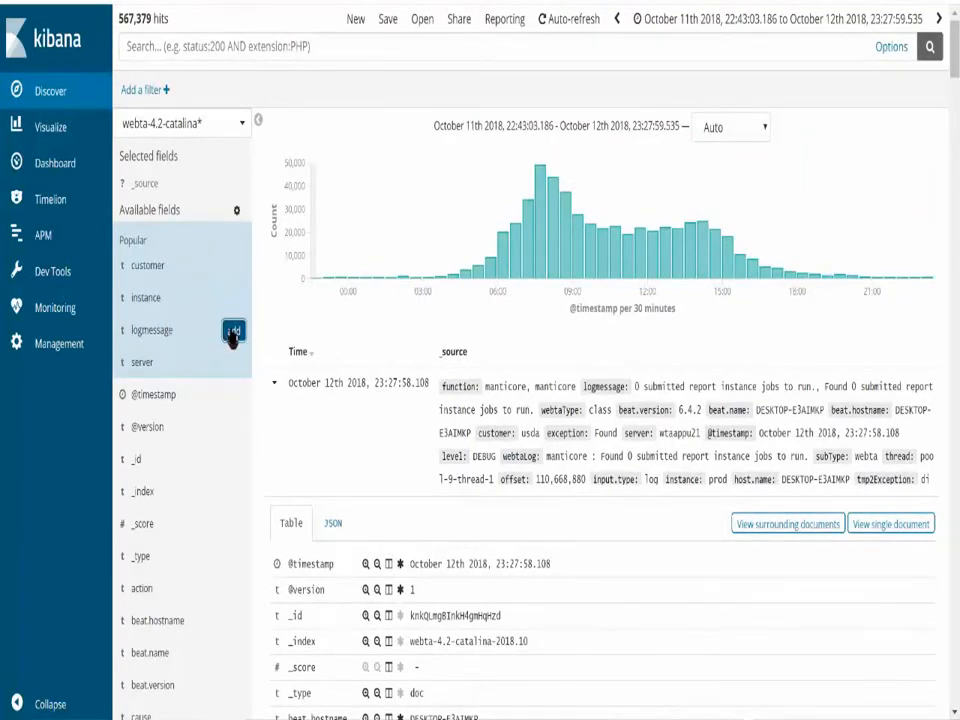
{"action": "left_click", "coordinate": [233, 329]}
{"action": "scroll", "coordinate": [570, 440], "scroll_direction": "down", "scroll_amount": 1}
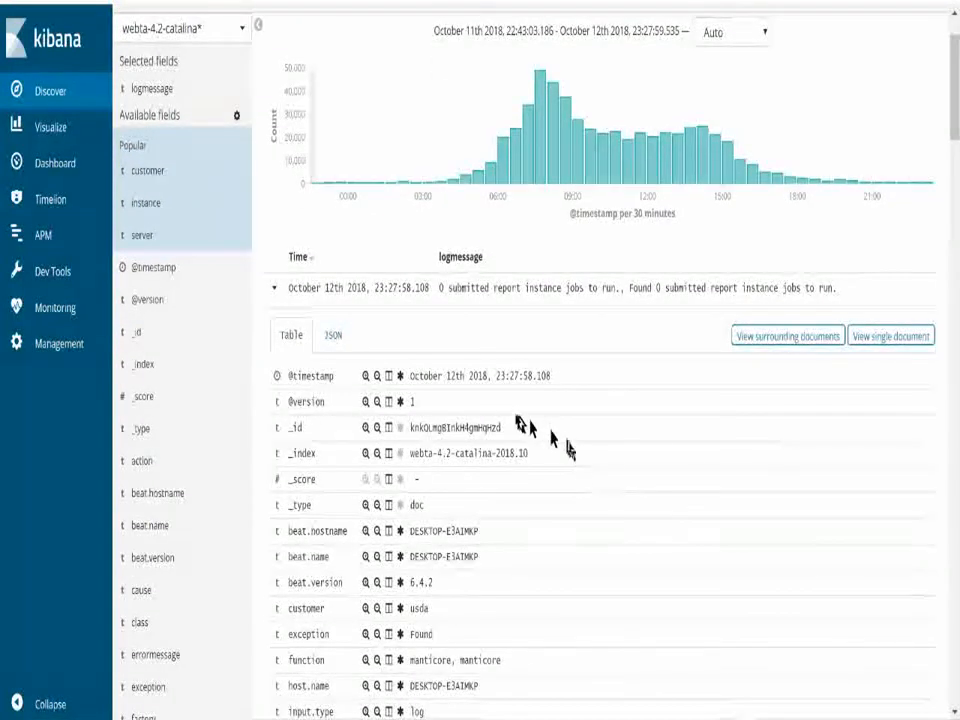
{"action": "left_click", "coordinate": [271, 290]}
{"action": "left_click", "coordinate": [273, 324]}
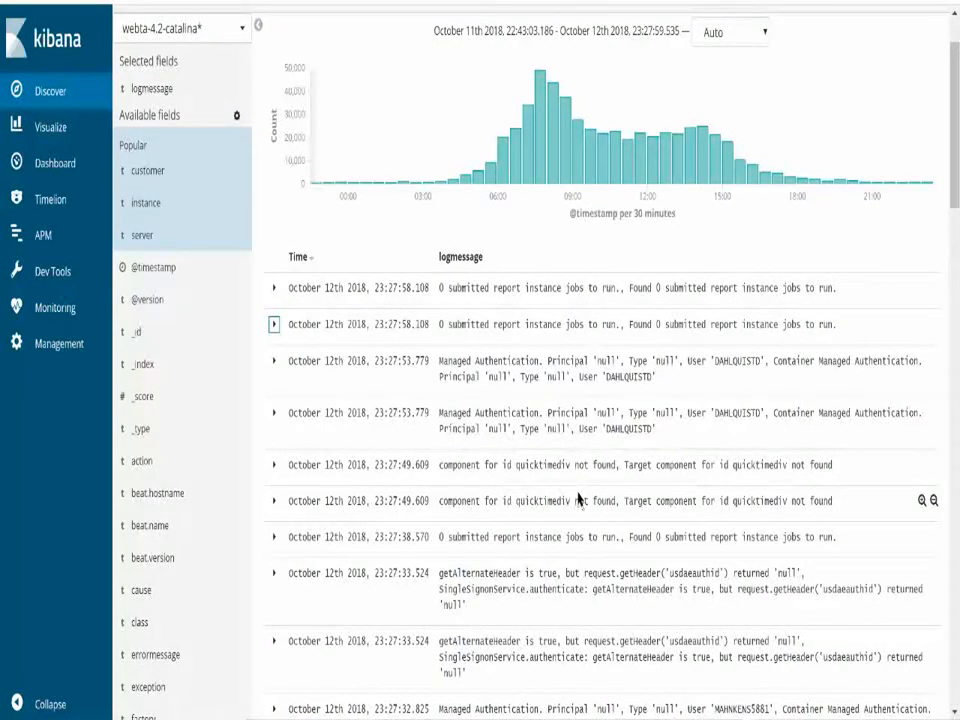
Step: View the performance-delays chart in Visualize, and create a new empty dashboard
{"action": "left_click", "coordinate": [58, 130]}
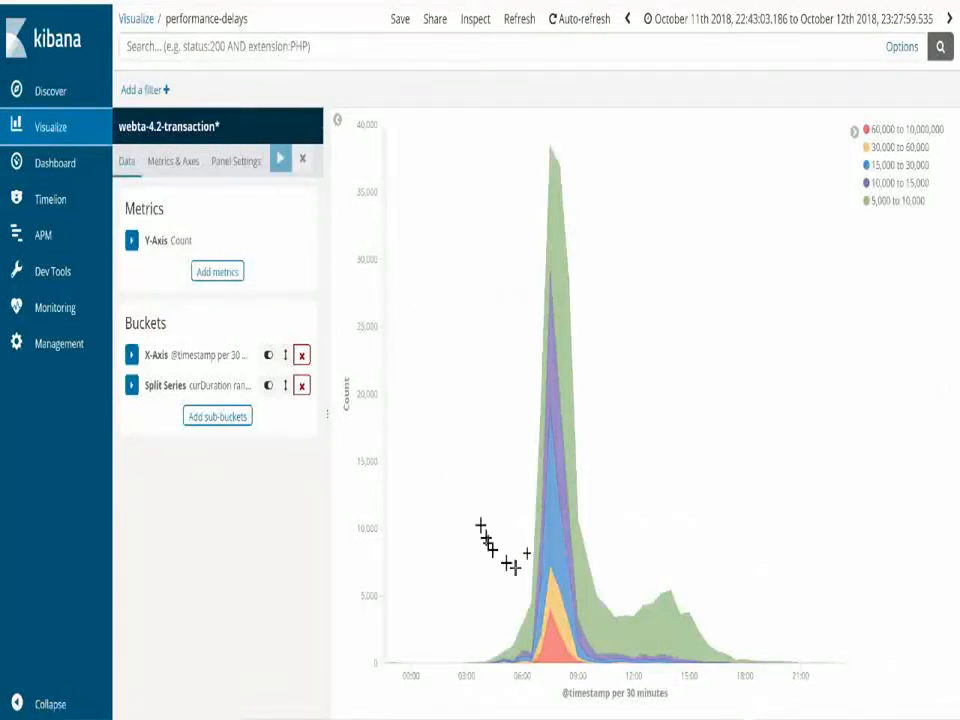
{"action": "left_click", "coordinate": [54, 172]}
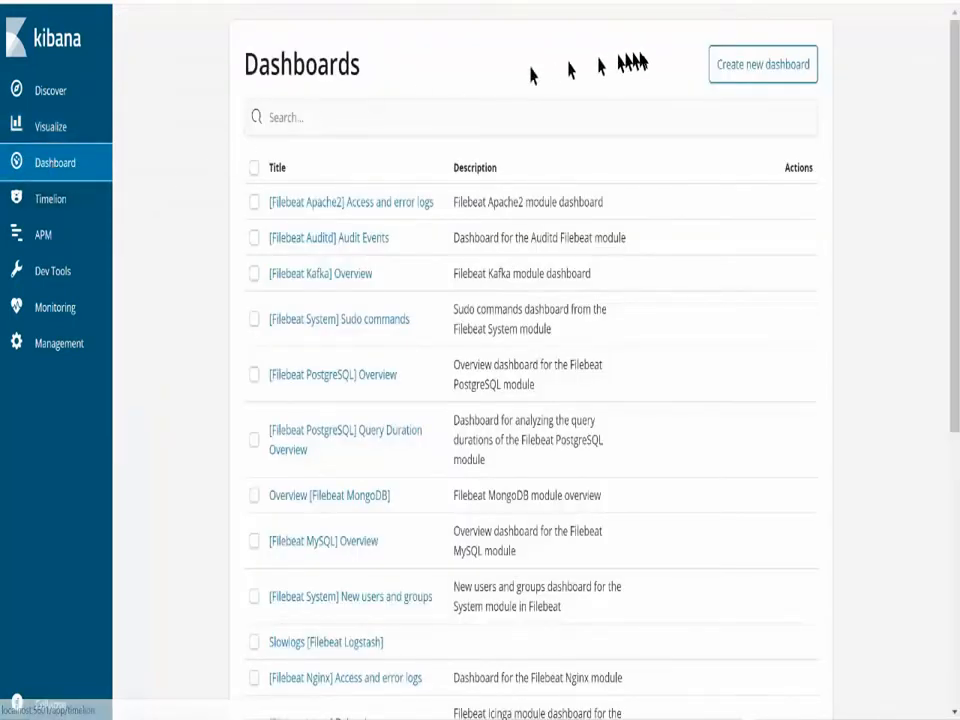
{"action": "left_click", "coordinate": [731, 84]}
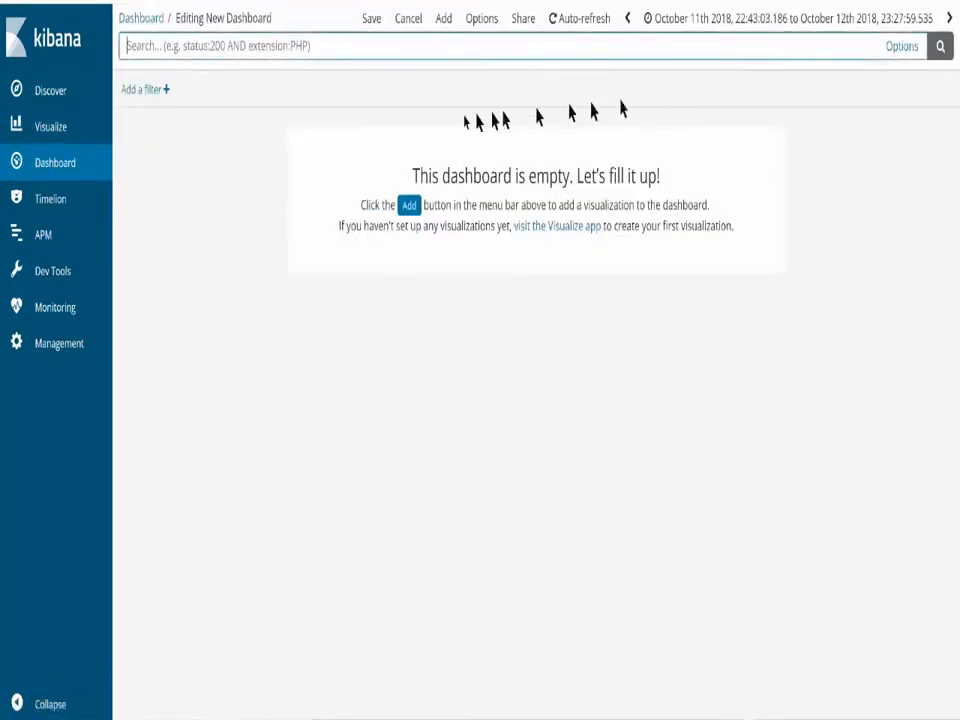
Step: Find the saved transactions visualization and add it to the new dashboard
{"action": "left_click", "coordinate": [410, 208]}
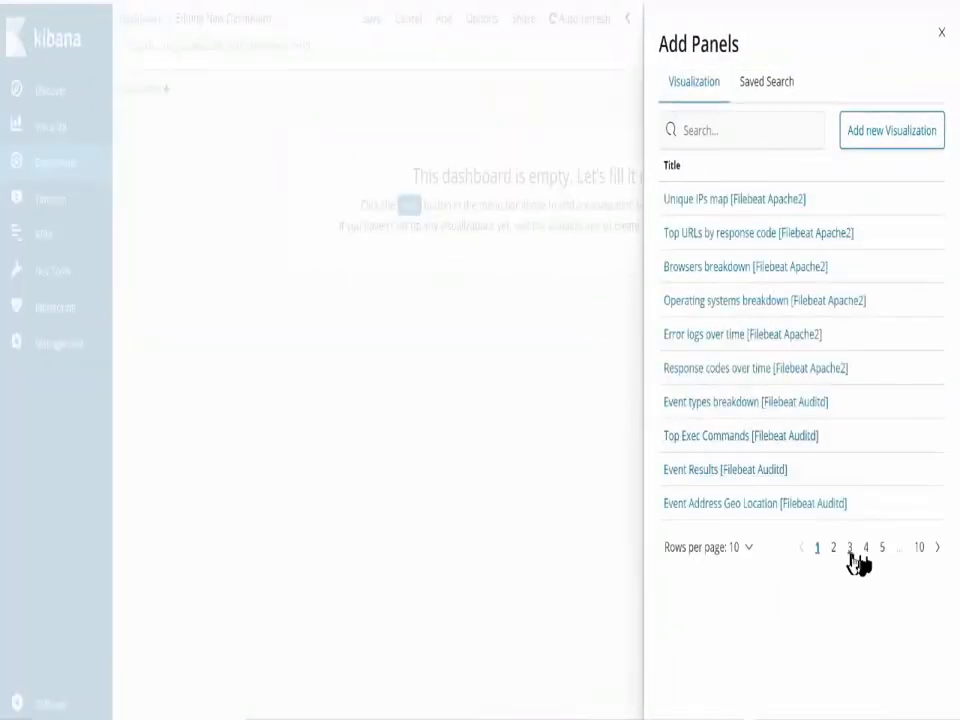
{"action": "left_click", "coordinate": [937, 548]}
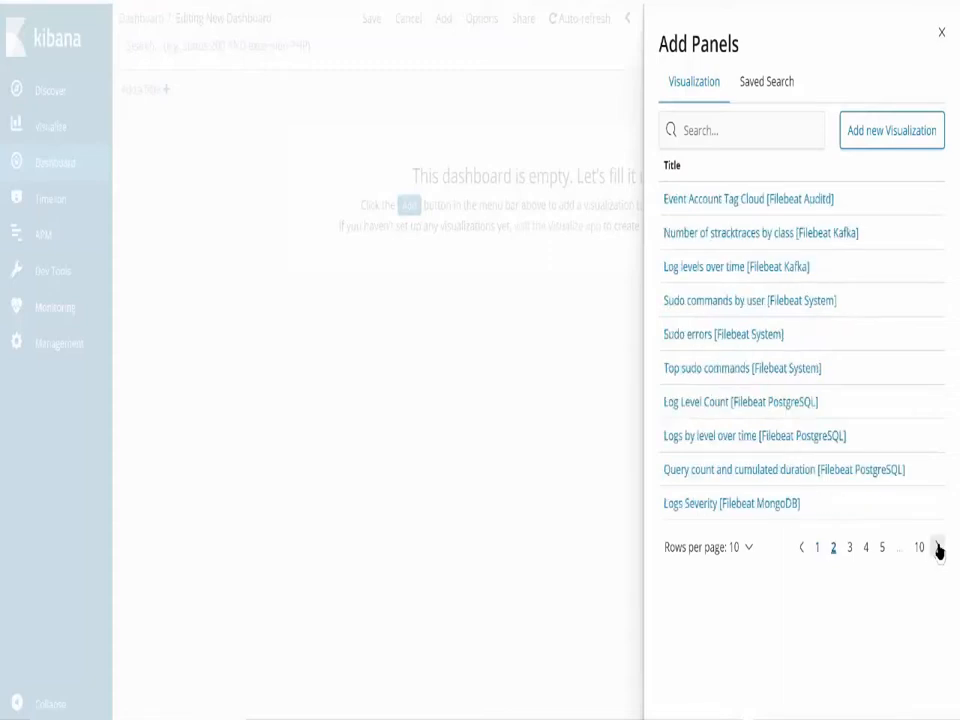
{"action": "left_click", "coordinate": [920, 548]}
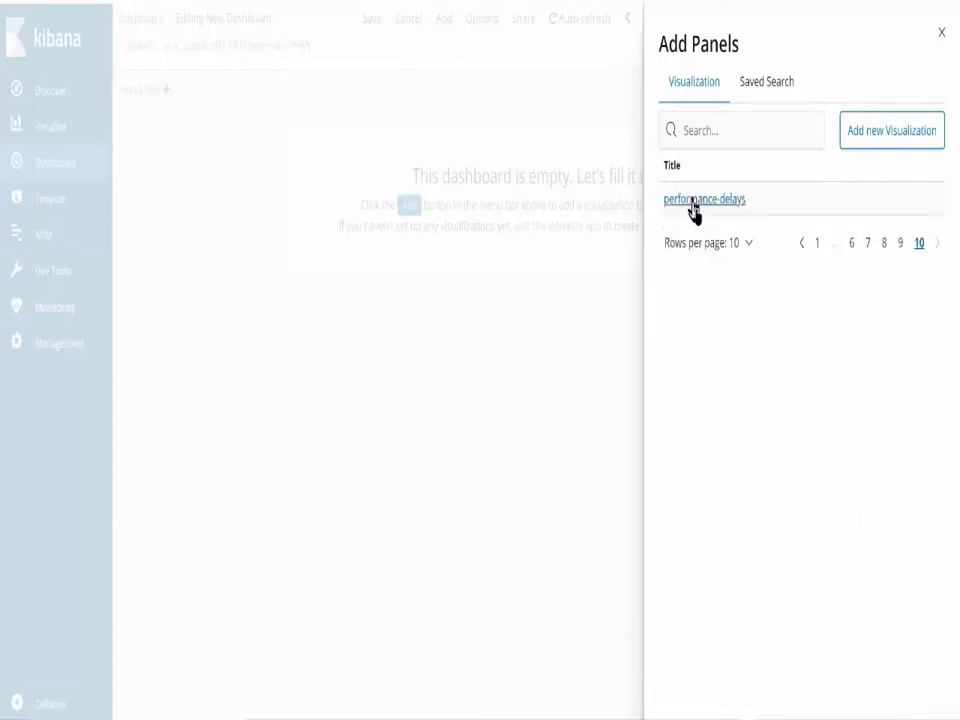
{"action": "left_click", "coordinate": [899, 243]}
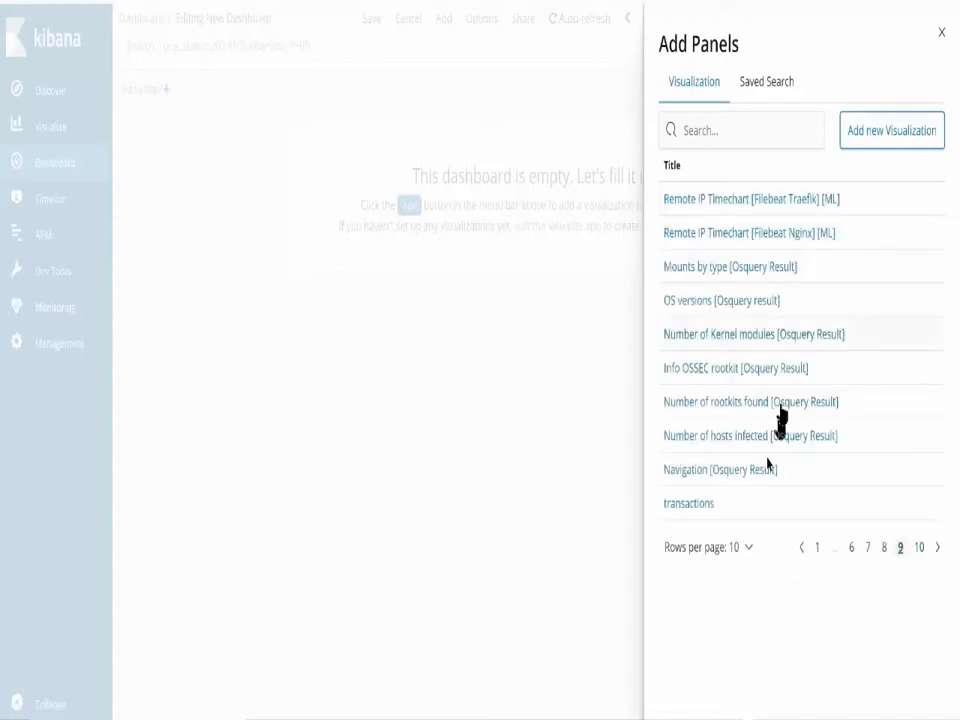
{"action": "left_click", "coordinate": [706, 503]}
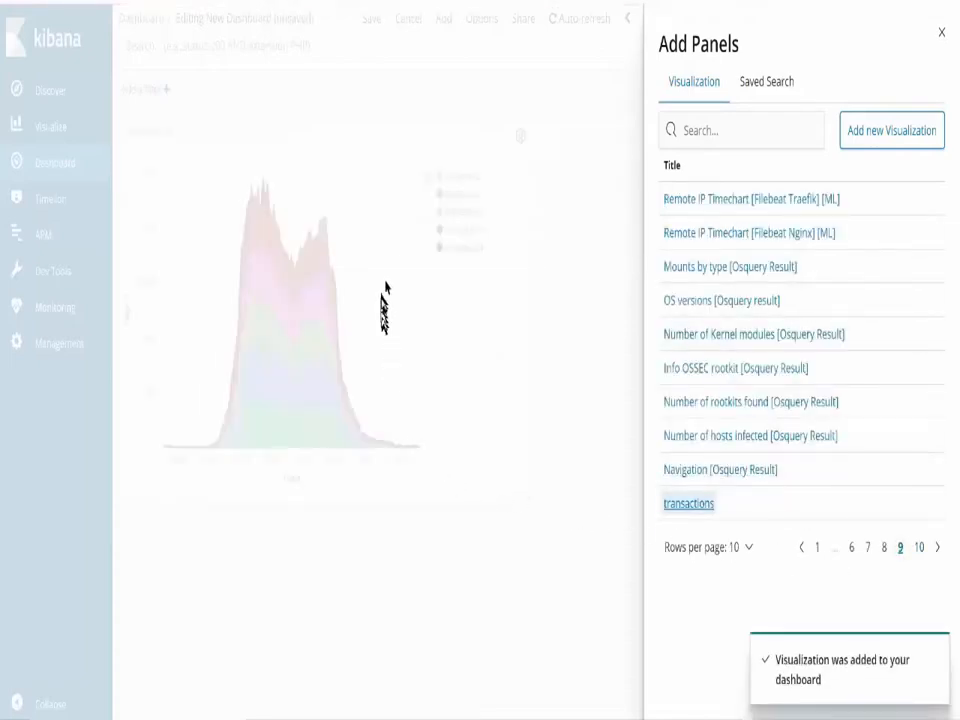
{"action": "left_click", "coordinate": [940, 33]}
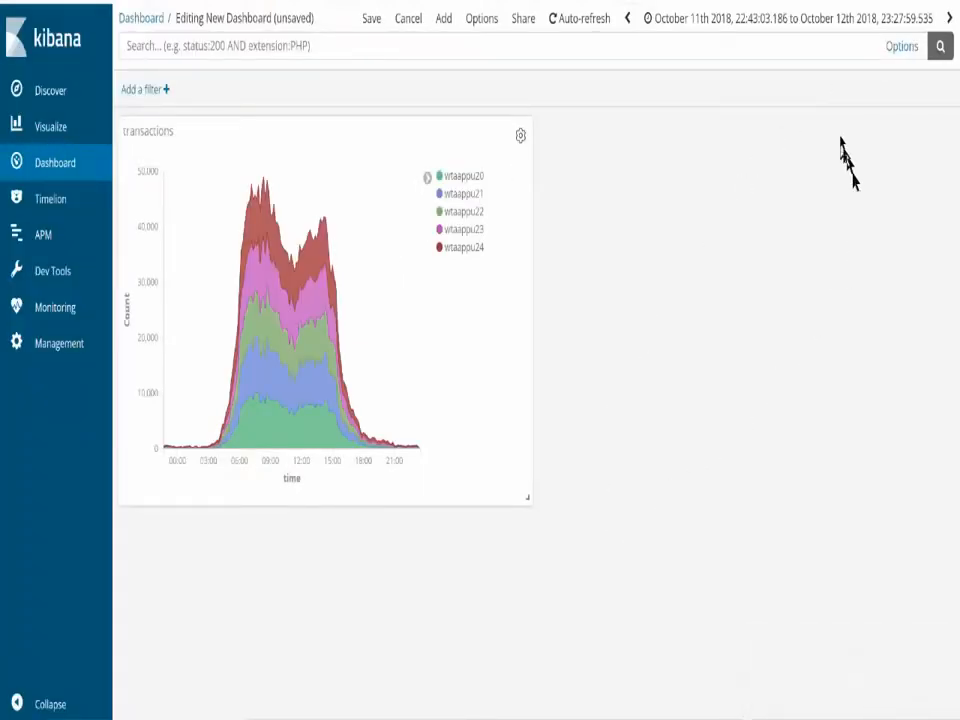
Step: Add the saved performance-delays visualization to the dashboard as a second panel
{"action": "left_click", "coordinate": [446, 22]}
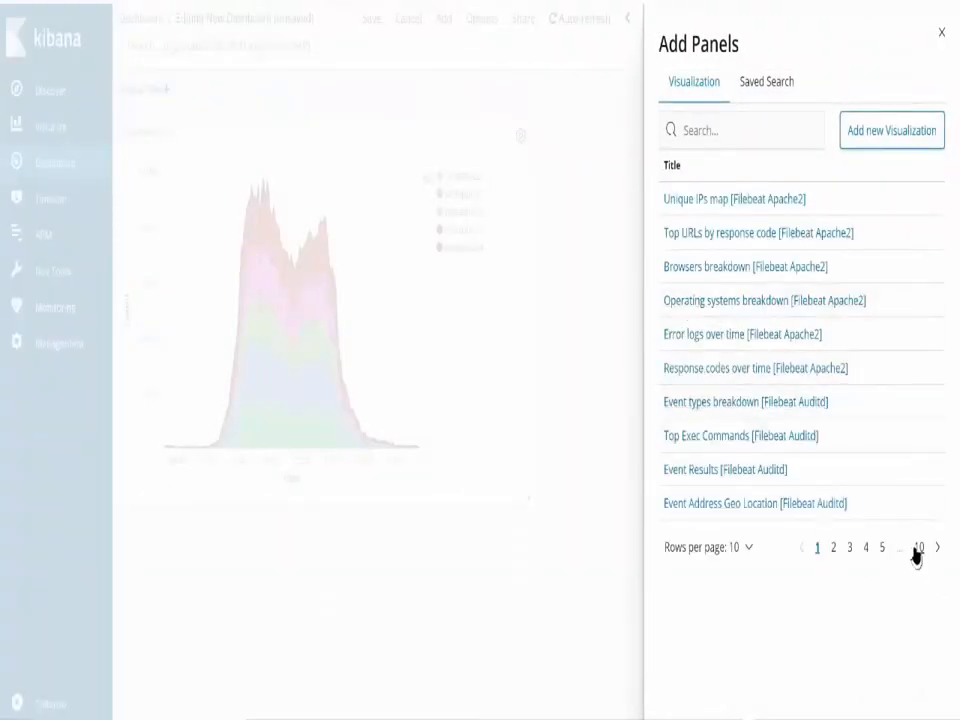
{"action": "left_click", "coordinate": [917, 550]}
{"action": "left_click", "coordinate": [703, 203]}
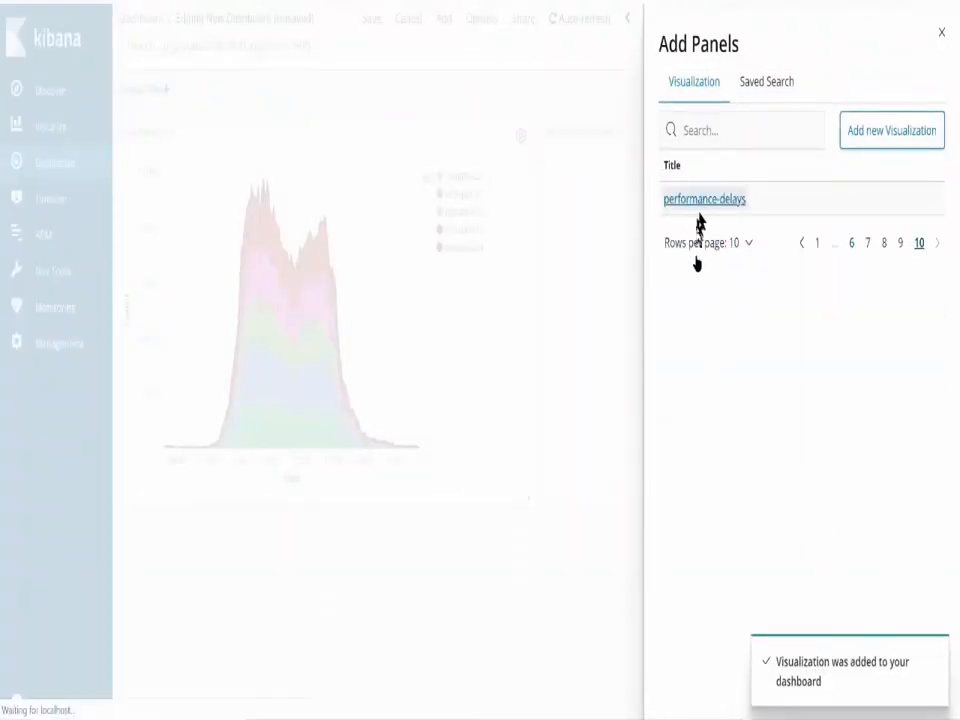
{"action": "left_click", "coordinate": [940, 33]}
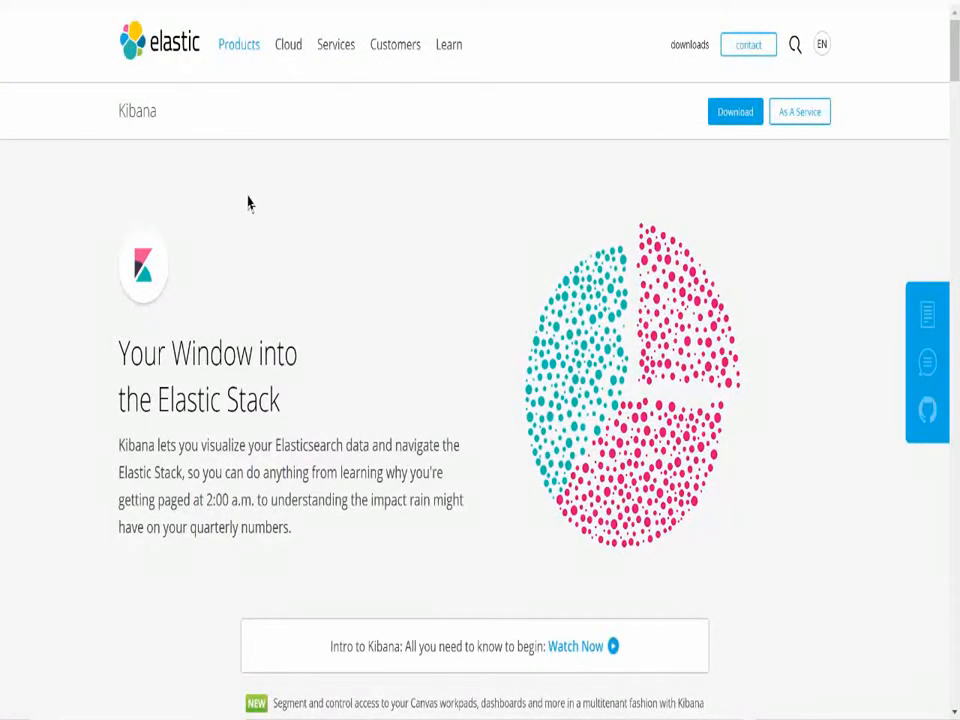
Step: On Elastic's Kibana product page, open the live demo offered under Start with the Basics
{"action": "scroll", "coordinate": [248, 203], "scroll_direction": "down", "scroll_amount": 8}
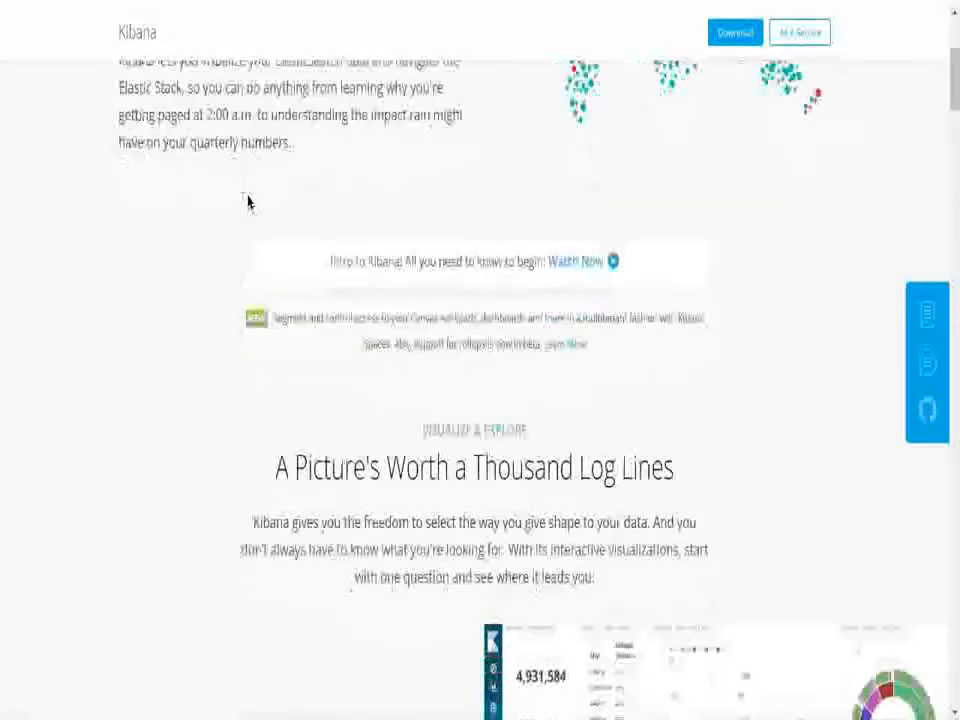
{"action": "scroll", "coordinate": [248, 203], "scroll_direction": "down", "scroll_amount": 1}
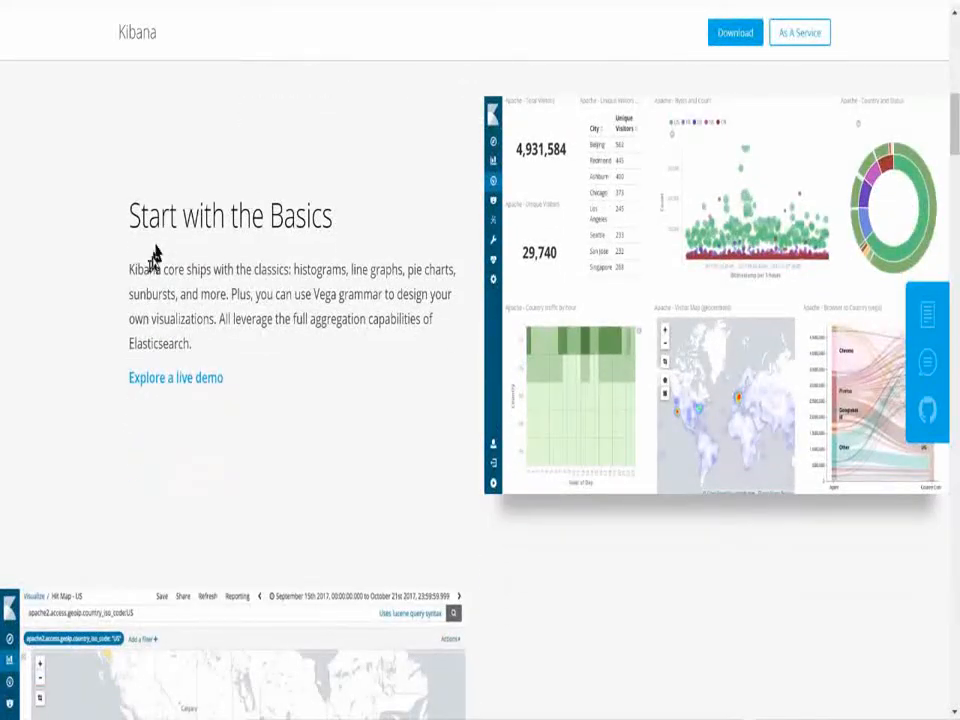
{"action": "left_click", "coordinate": [183, 387]}
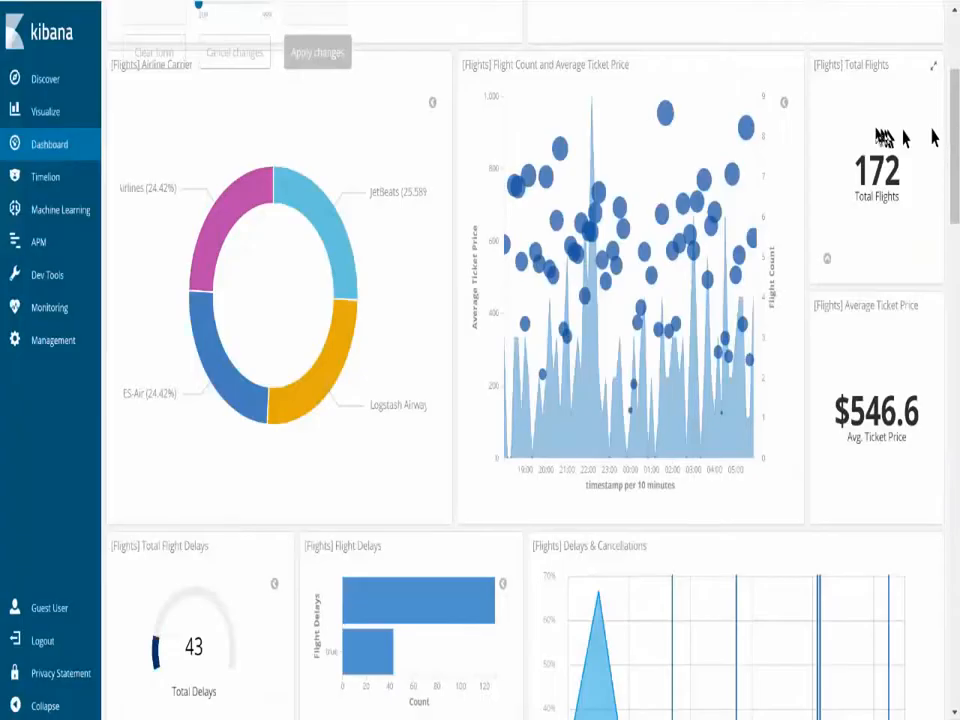
Step: Look through the Global Flight Dashboard, zooming the Airport Connections map in one level and panning it to North America
{"action": "left_click_drag", "start_coordinate": [957, 88], "coordinate": [957, 37]}
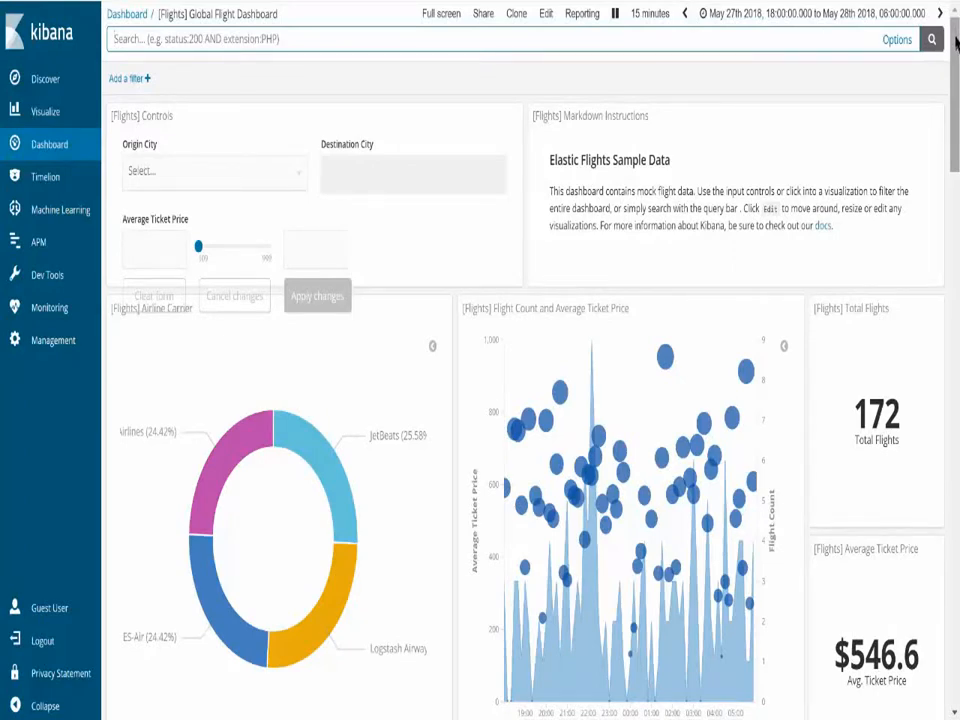
{"action": "scroll", "coordinate": [555, 80], "scroll_direction": "down", "scroll_amount": 10}
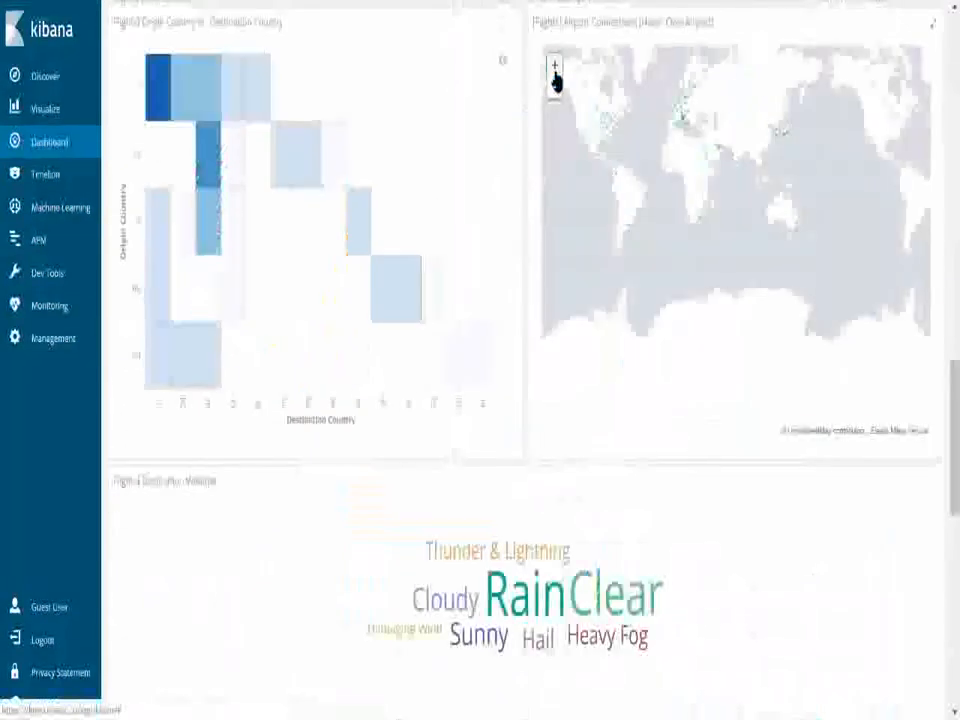
{"action": "left_click", "coordinate": [554, 68]}
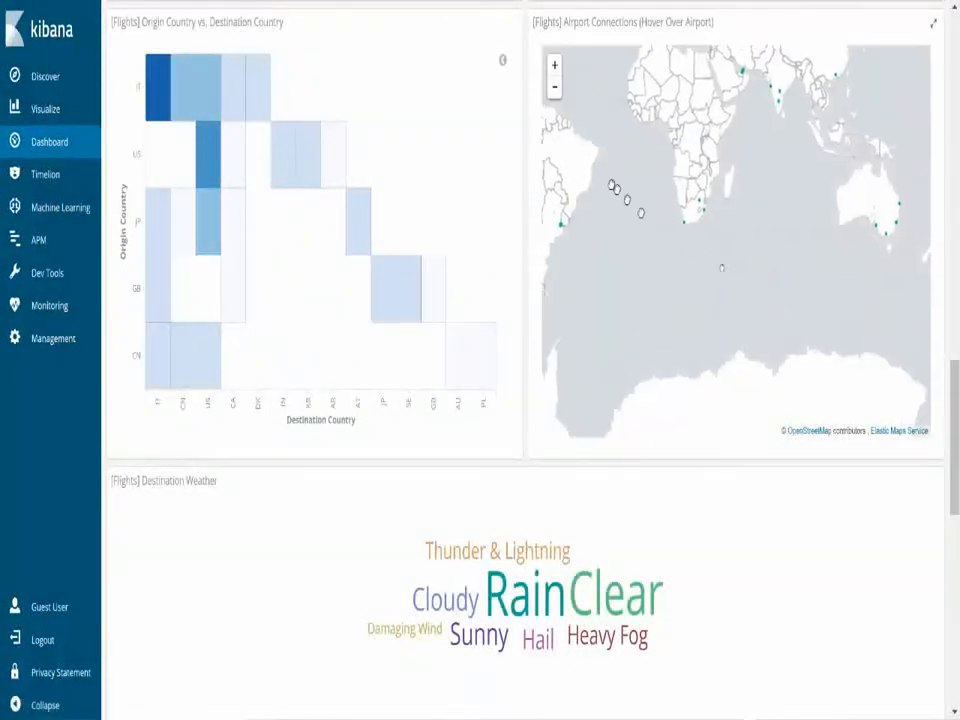
{"action": "left_click_drag", "start_coordinate": [835, 366], "coordinate": [876, 404]}
{"action": "left_click_drag", "start_coordinate": [684, 266], "coordinate": [664, 290]}
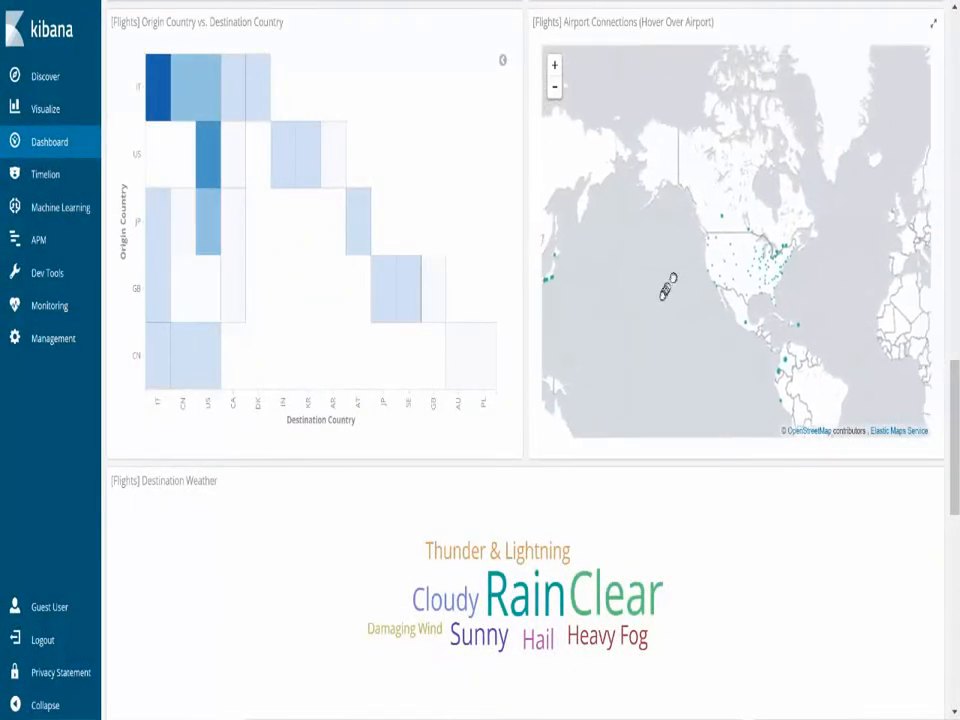